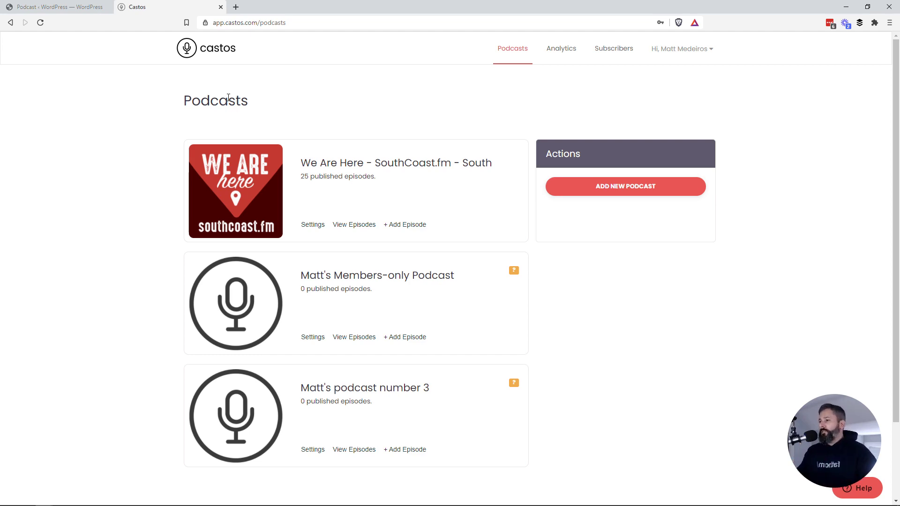
# - Switch to the WordPress site and create a new blog post titled "Podcast episode 1"
pyautogui.click(51, 8)
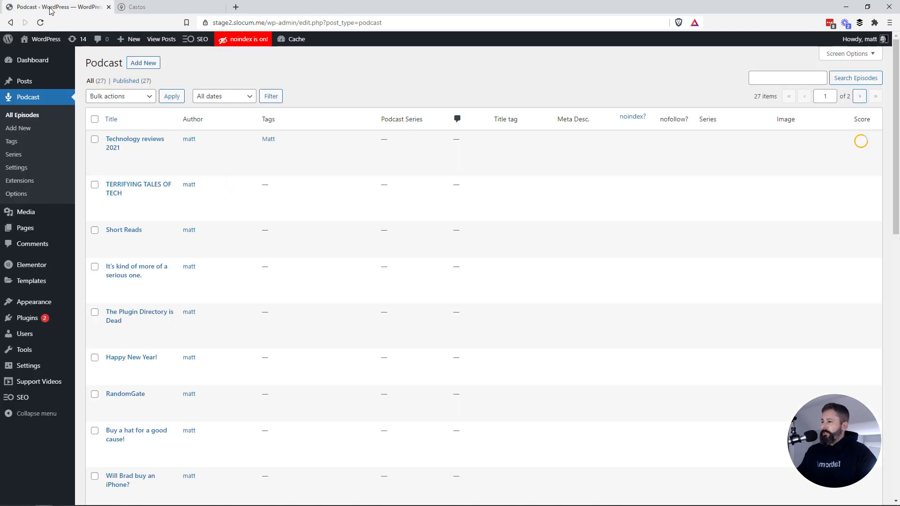
pyautogui.moveTo(42, 88)
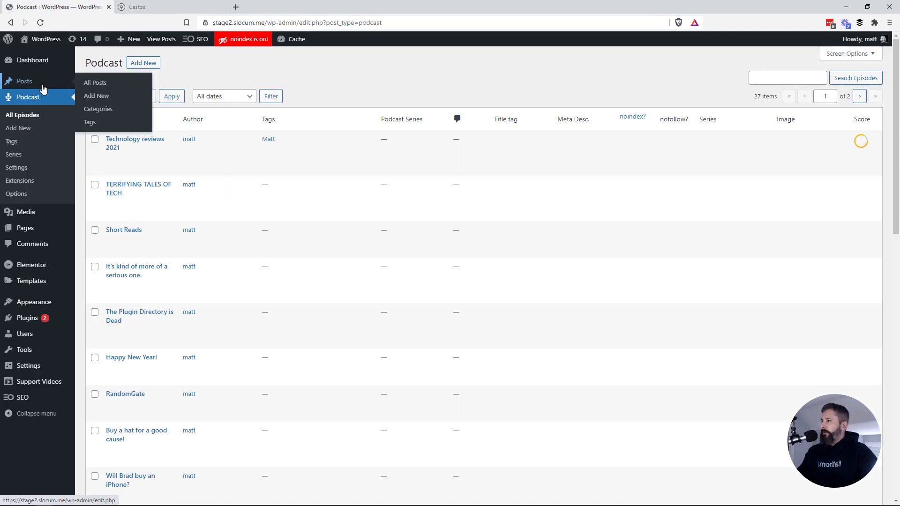
pyautogui.click(106, 84)
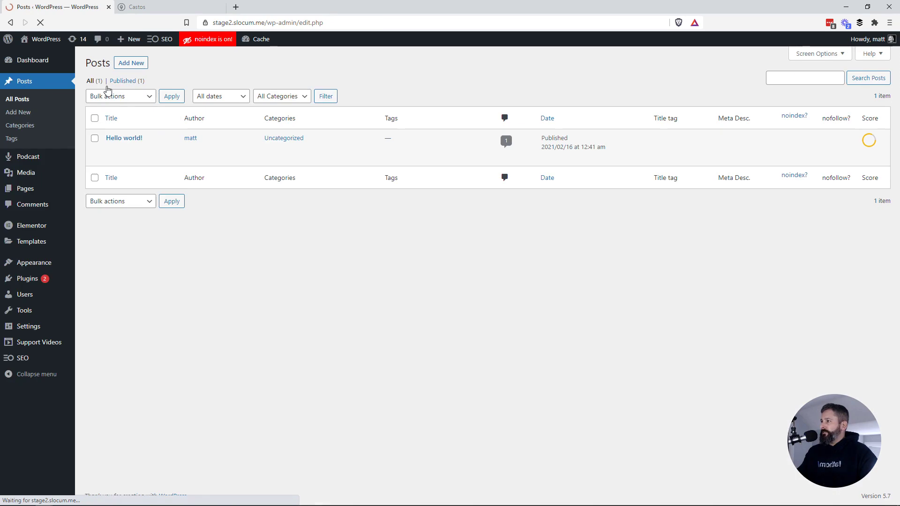
pyautogui.click(132, 64)
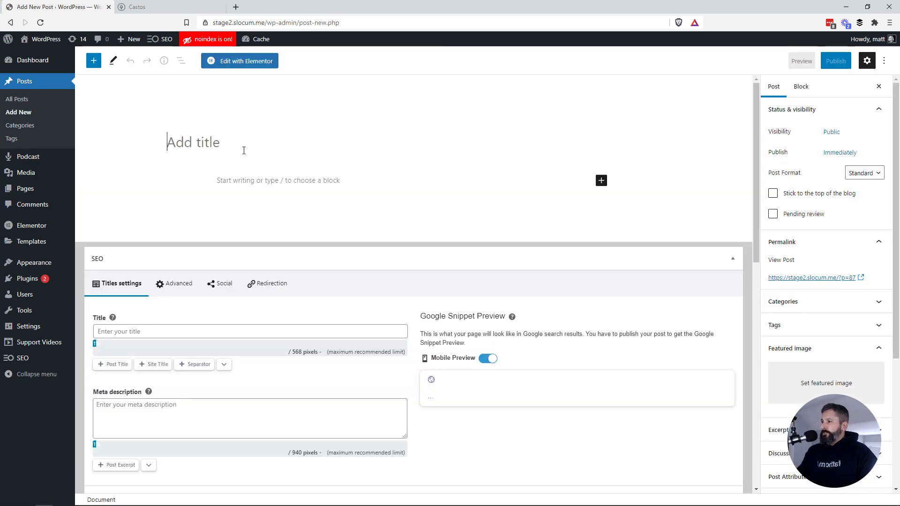
pyautogui.write('Pod')
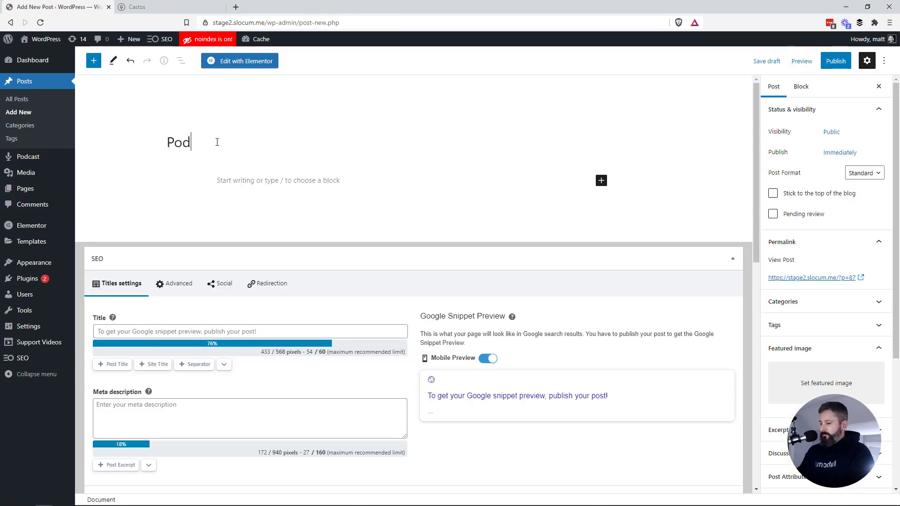
pyautogui.write('cast episode 1')
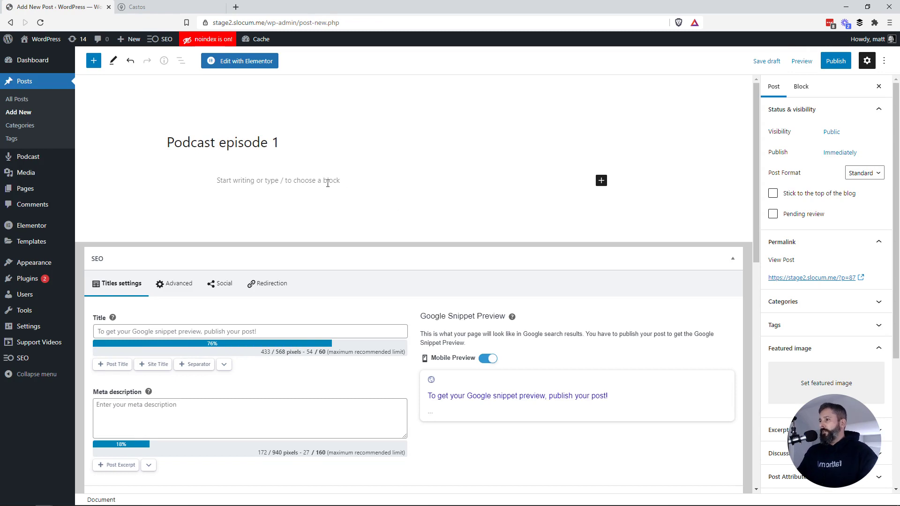
pyautogui.click(327, 183)
# - In Castos, copy the player embed code of the "Launching SRVHUB" episode from the We Are Here - SouthCoast.fm podcast
pyautogui.click(138, 7)
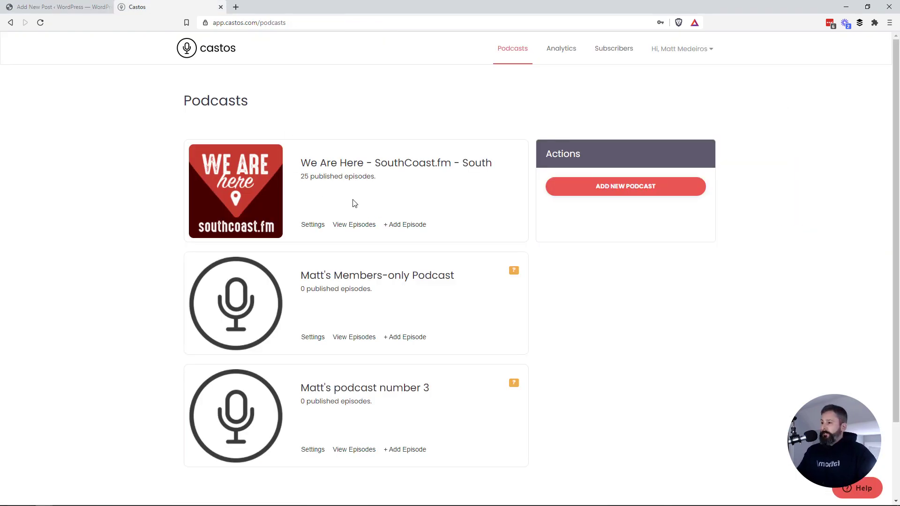
pyautogui.click(347, 225)
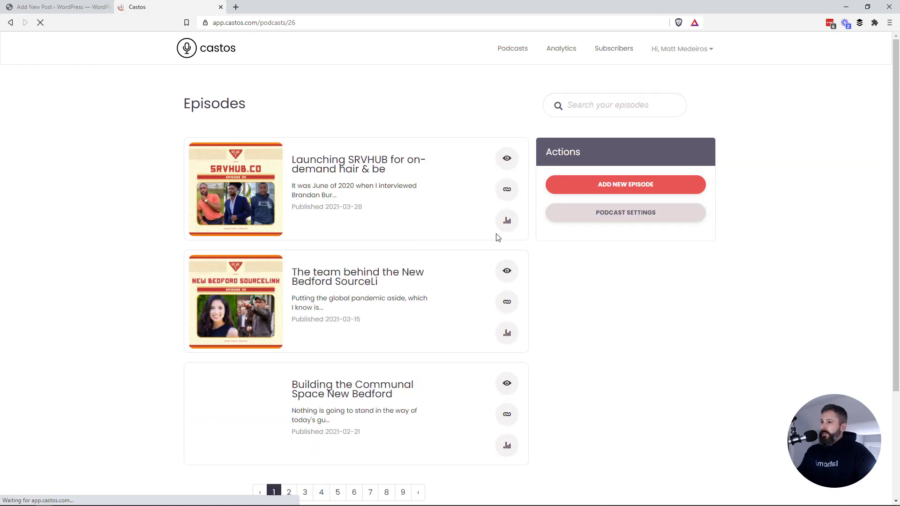
pyautogui.click(506, 192)
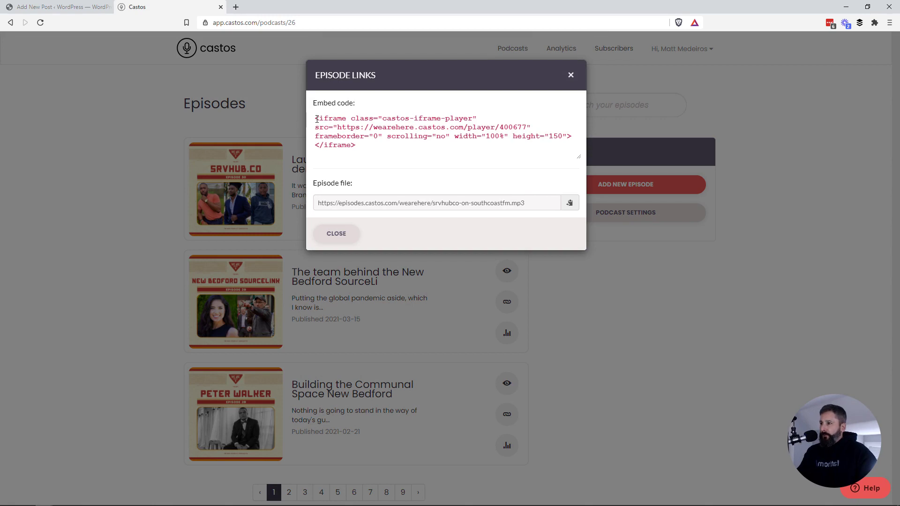
pyautogui.moveTo(317, 119); pyautogui.dragTo(366, 145)
pyautogui.hotkey('ctrl', 'c')
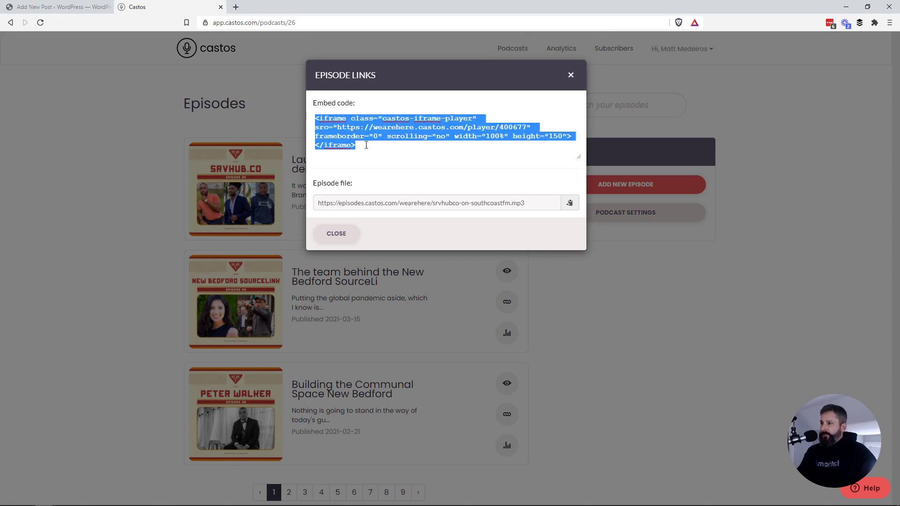
pyautogui.click(573, 78)
# - Add a Custom HTML block to the body of the WordPress post and paste the episode's iframe embed code into it
pyautogui.click(50, 6)
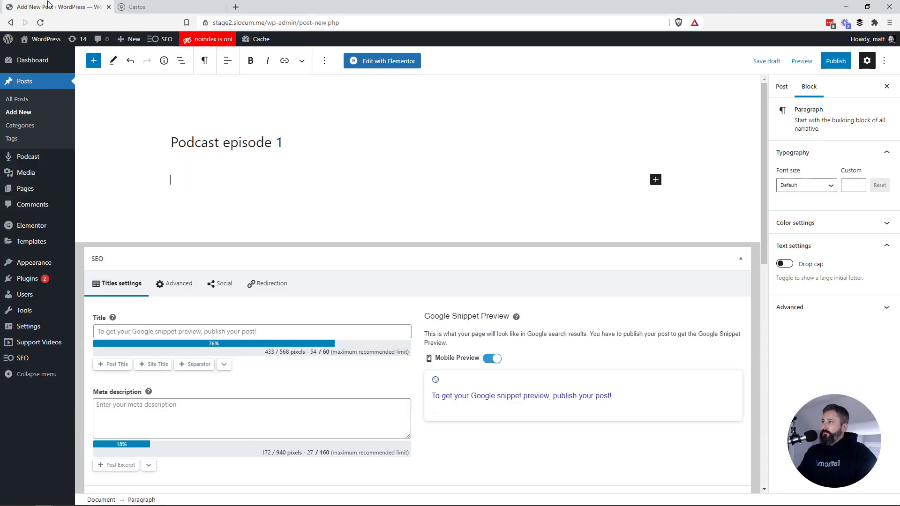
pyautogui.write('/cus')
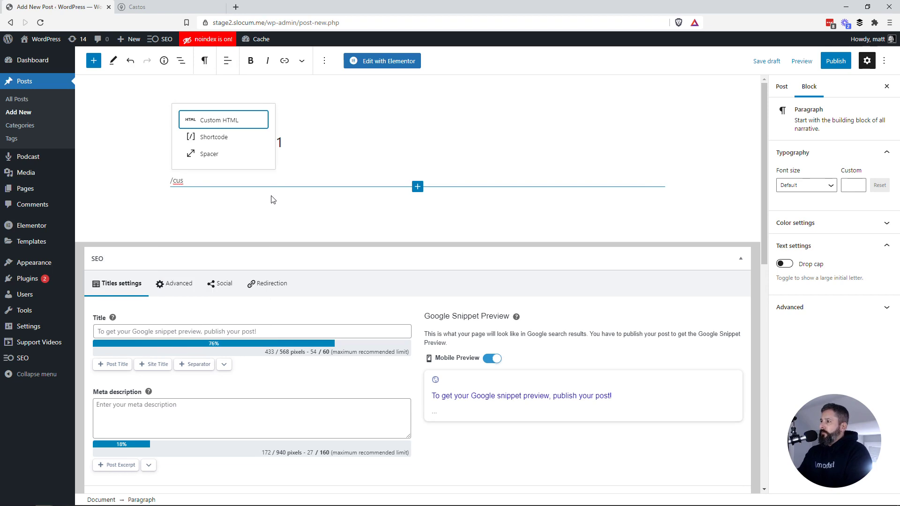
pyautogui.click(218, 123)
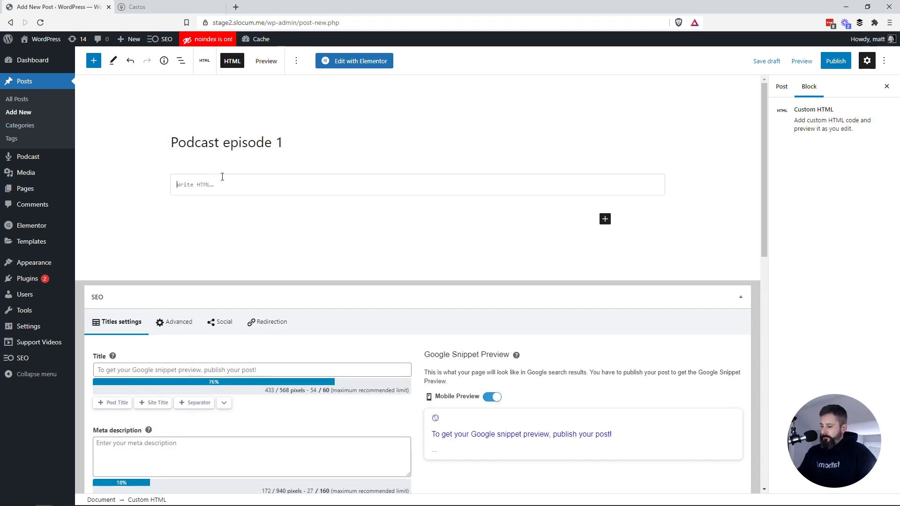
pyautogui.hotkey('ctrl', 'v')
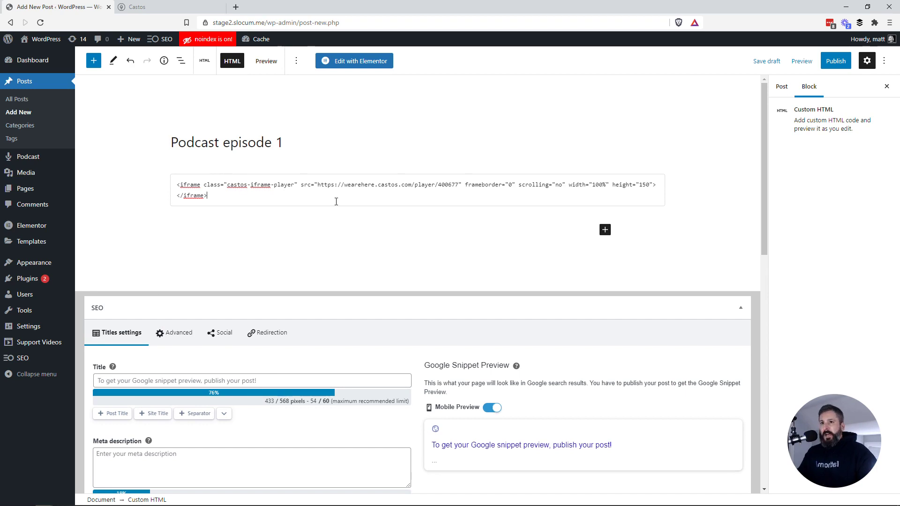
# - Publish the "Podcast episode 1" post and view it on the live site
pyautogui.click(835, 61)
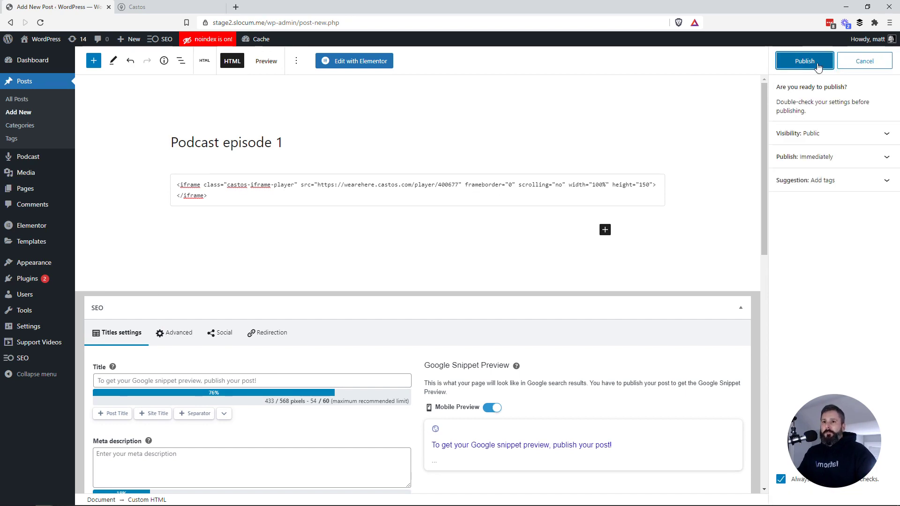
pyautogui.click(812, 66)
pyautogui.click(845, 167)
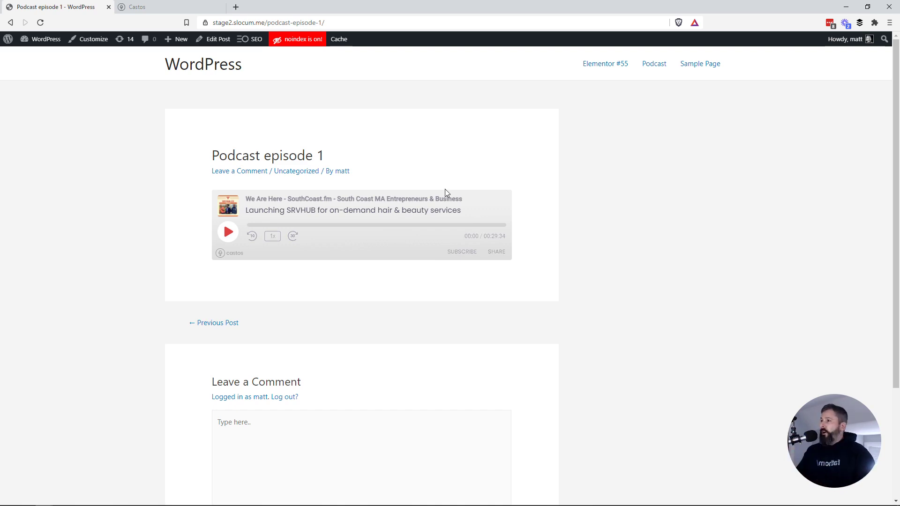
# - Switch to Castos and open the form for adding a new episode to the We Are Here podcast
pyautogui.click(165, 6)
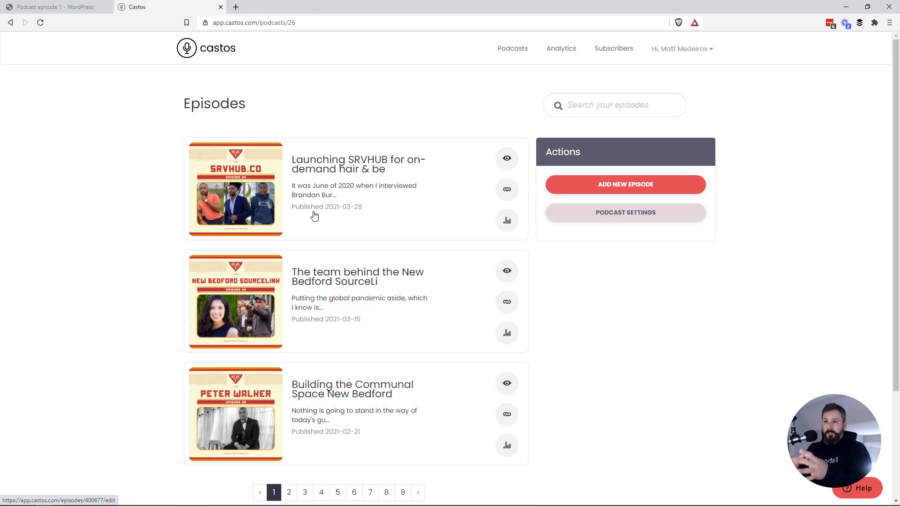
pyautogui.click(615, 192)
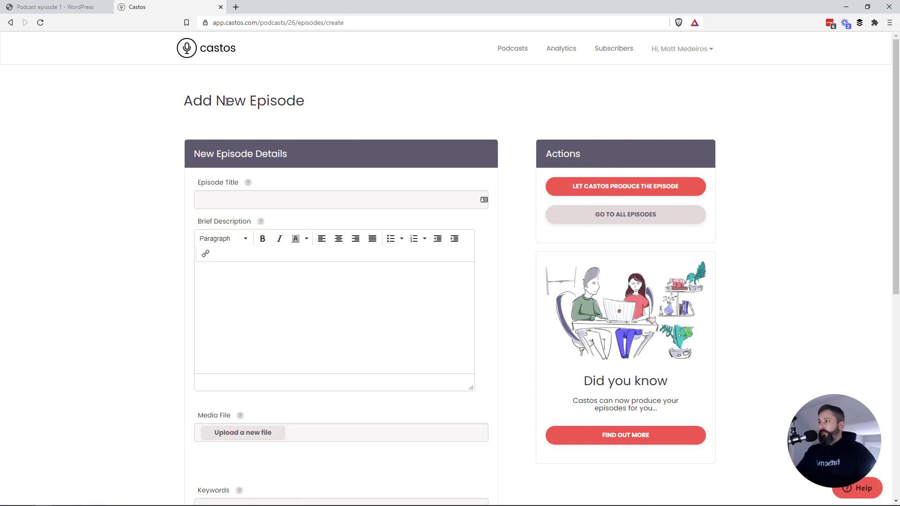
# - Return to the WordPress site and open the "Podcast episode 1" post for editing from the posts list
pyautogui.click(59, 7)
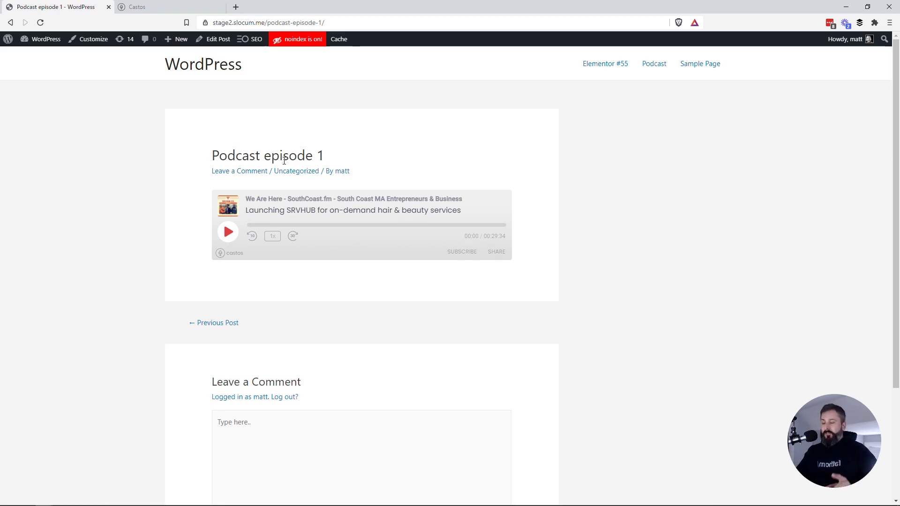
pyautogui.moveTo(35, 39)
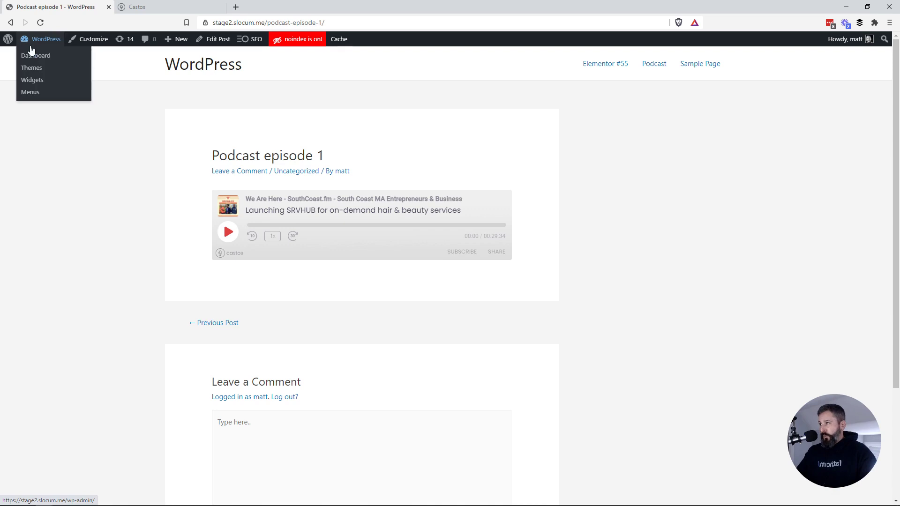
pyautogui.click(27, 56)
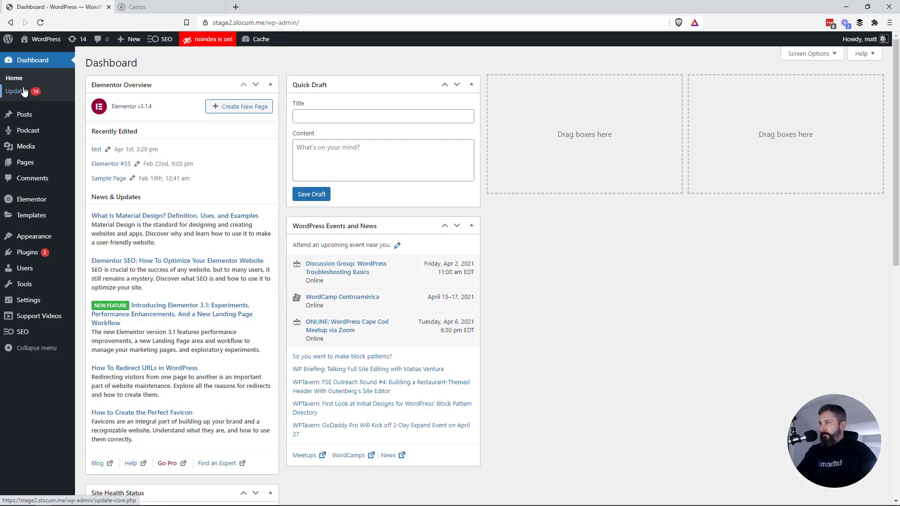
pyautogui.moveTo(29, 116)
pyautogui.click(91, 115)
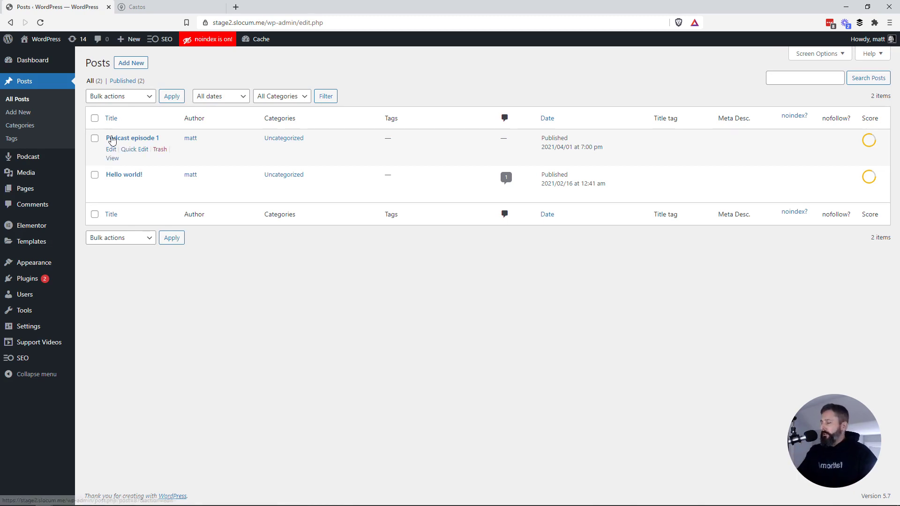
pyautogui.click(111, 149)
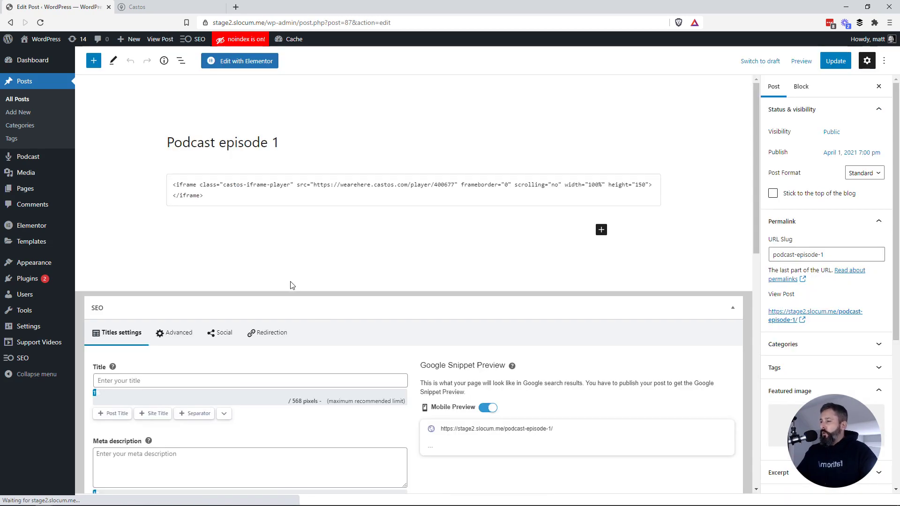
# - Collapse the SEO section below the post content and select the Custom HTML block
pyautogui.scroll(-2, 287, 291)
pyautogui.scroll(-1, 286, 291)
pyautogui.click(732, 168)
pyautogui.scroll(3, 201, 226)
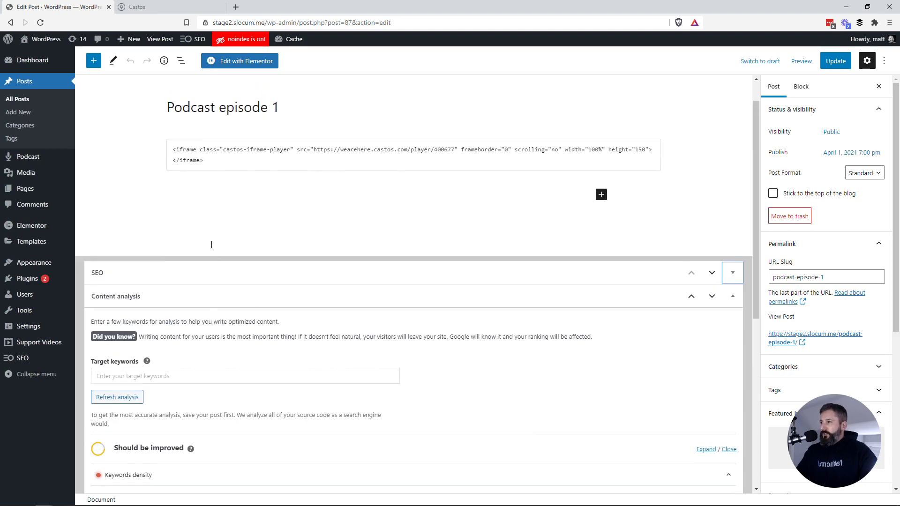
pyautogui.click(388, 198)
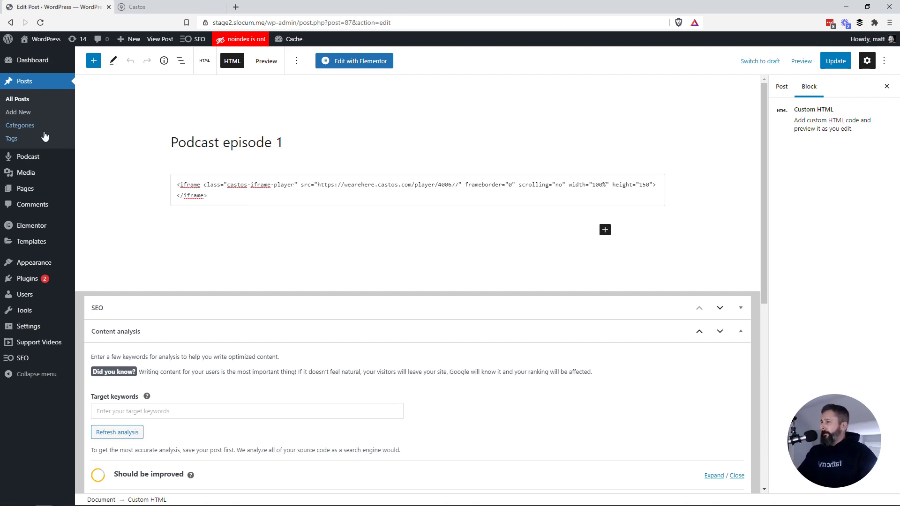
# - In the podcast plugin's general settings, enable podcast functions for the Posts post type and save the settings
pyautogui.moveTo(54, 161)
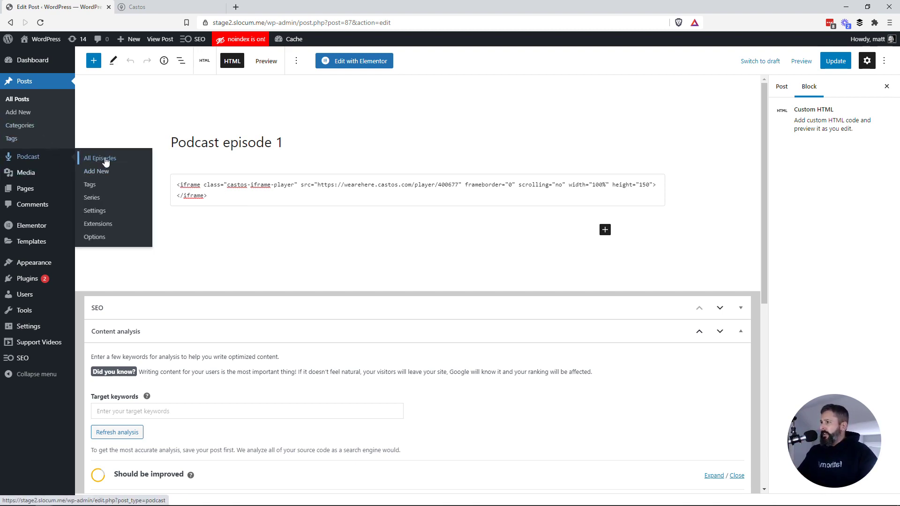
pyautogui.click(99, 210)
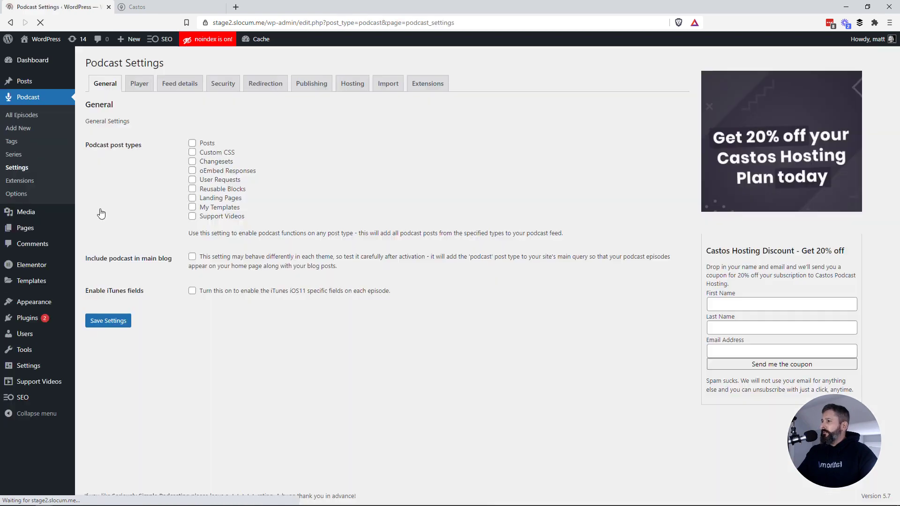
pyautogui.click(192, 143)
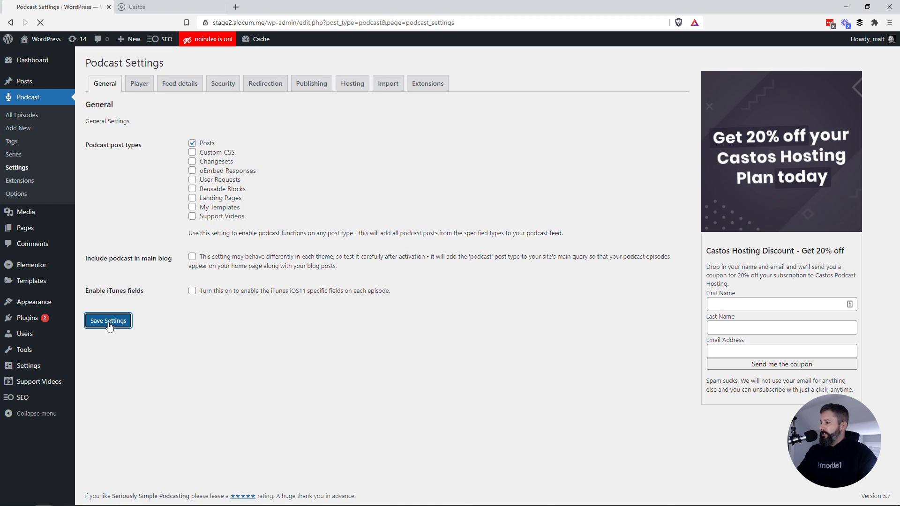
# - Reopen the "Podcast episode 1" post for editing and remove its Custom HTML embed block
pyautogui.moveTo(21, 83)
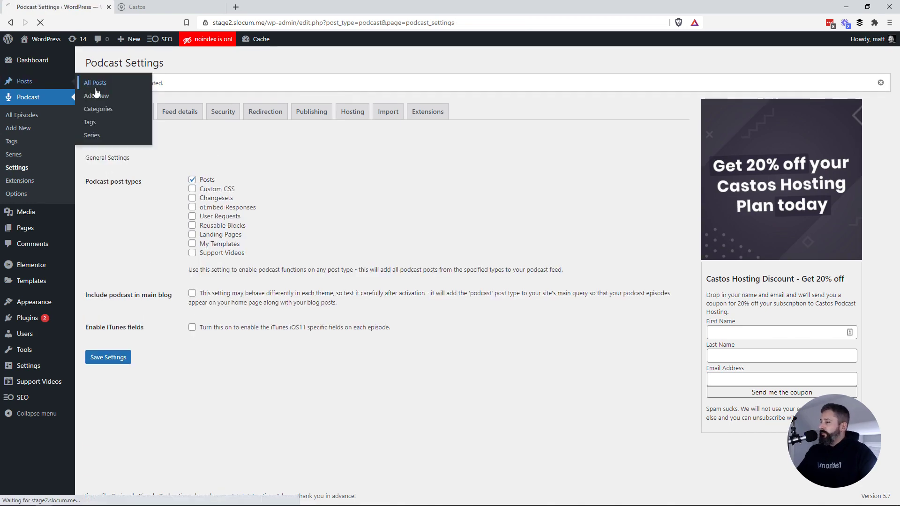
pyautogui.click(93, 81)
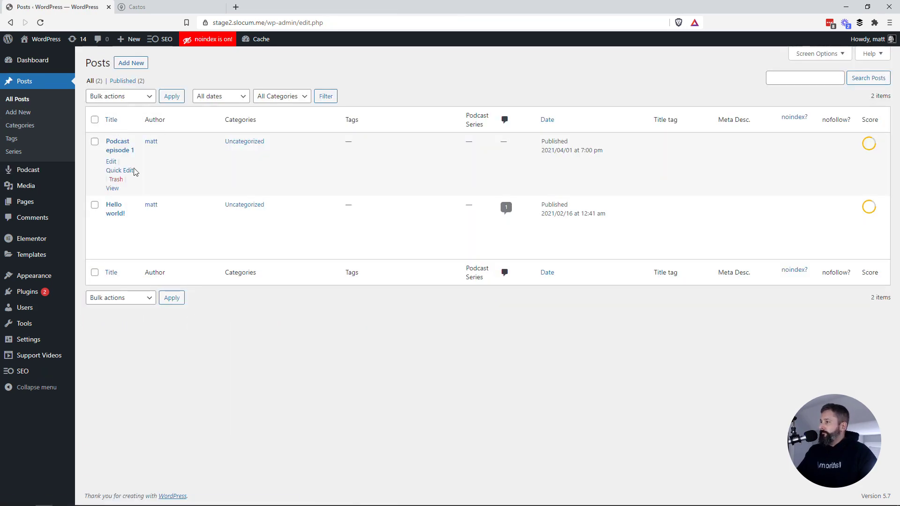
pyautogui.click(117, 163)
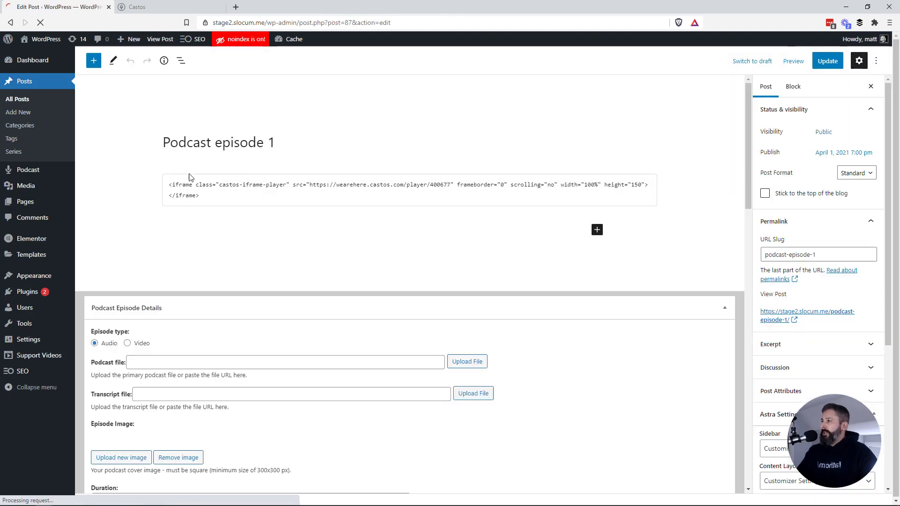
pyautogui.click(370, 201)
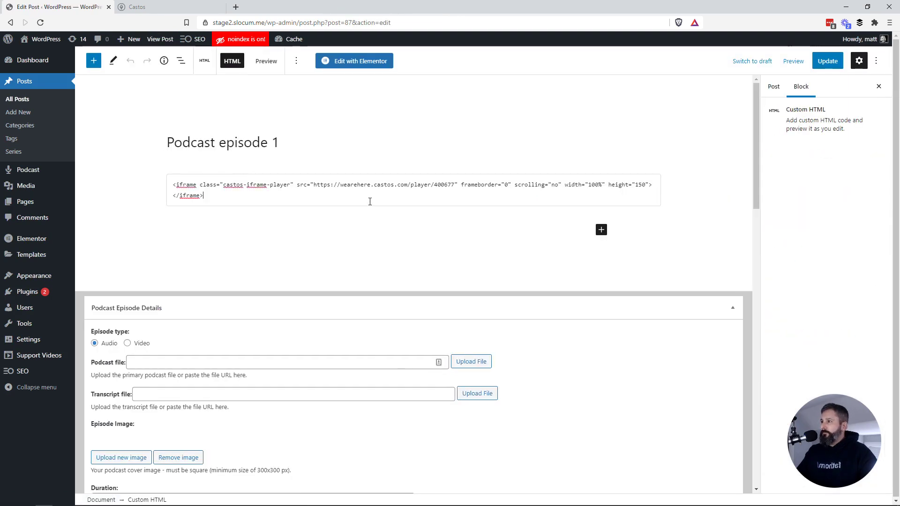
pyautogui.click(297, 61)
pyautogui.click(320, 268)
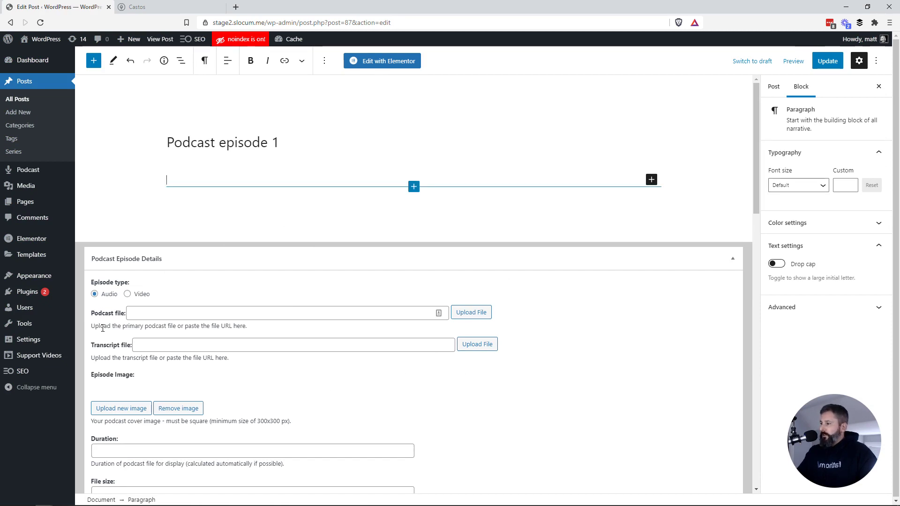
# - Switch to Castos, open the episodes of "We Are Here - SouthCoast.fm - South" and copy the episode file URL of the "Launching SRVHUB" episode
pyautogui.click(139, 7)
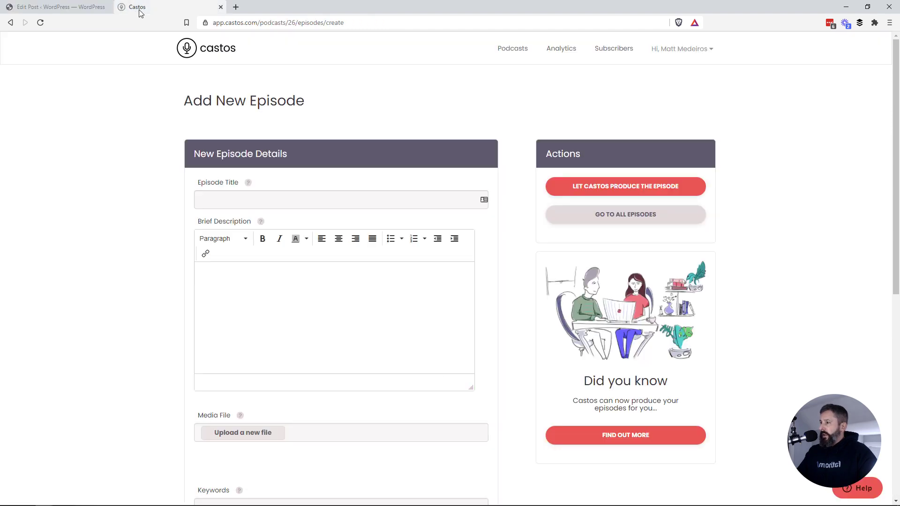
pyautogui.click(499, 55)
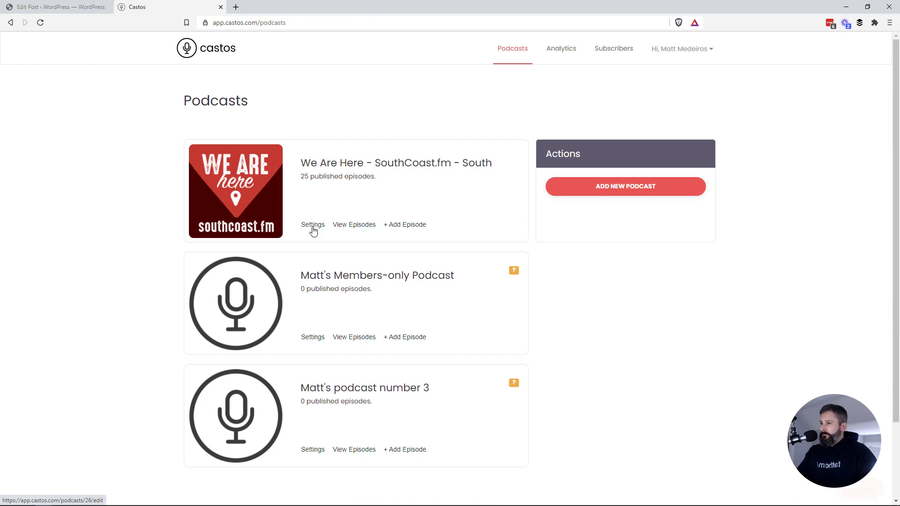
pyautogui.click(352, 226)
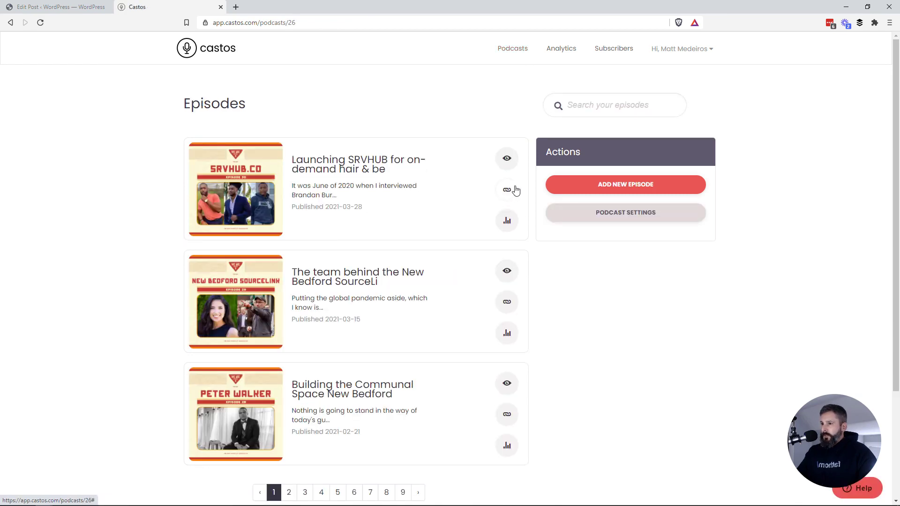
pyautogui.click(507, 190)
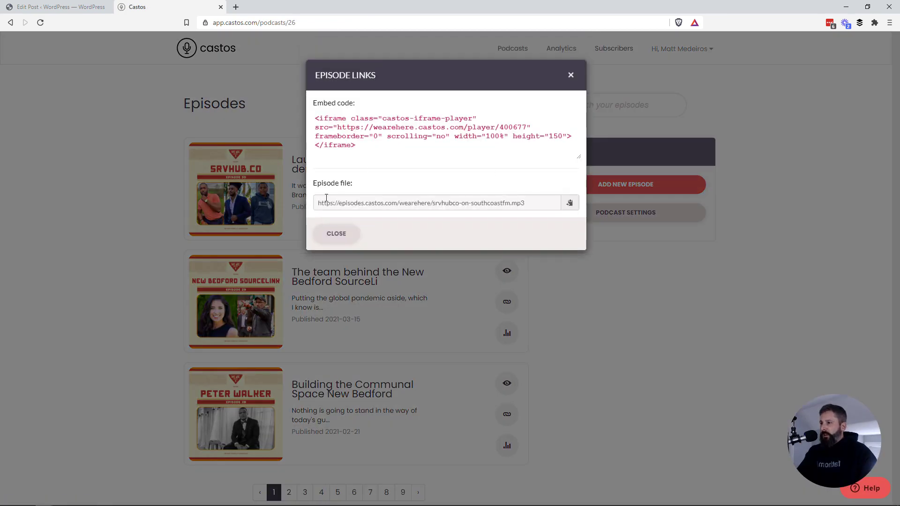
pyautogui.click(570, 204)
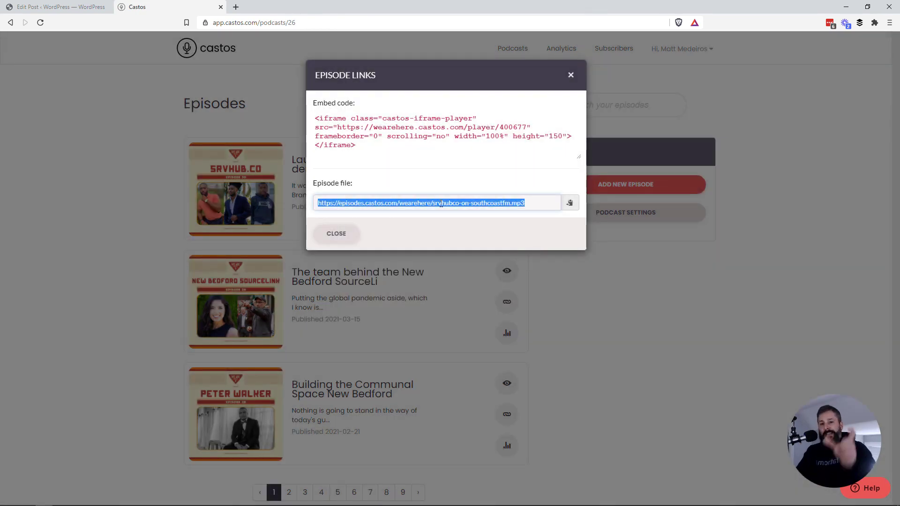
pyautogui.click(790, 119)
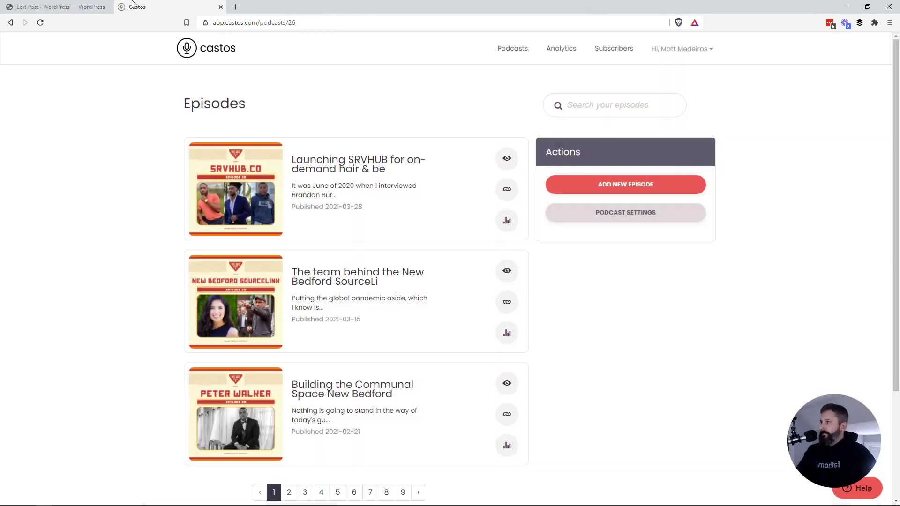
# - Return to the WordPress post editor and paste the copied srvhubco-on-southcoastfm.mp3 URL as the podcast file in Podcast Episode Details
pyautogui.click(58, 6)
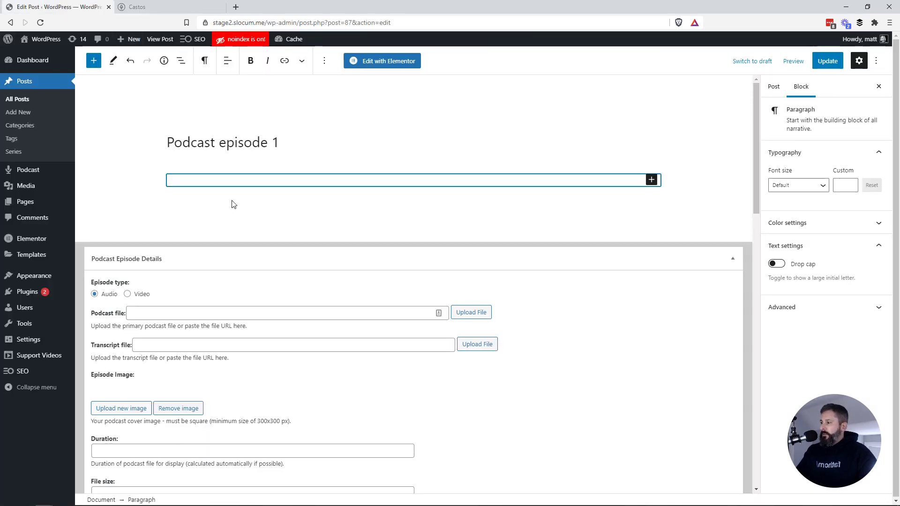
pyautogui.rightClick(195, 314)
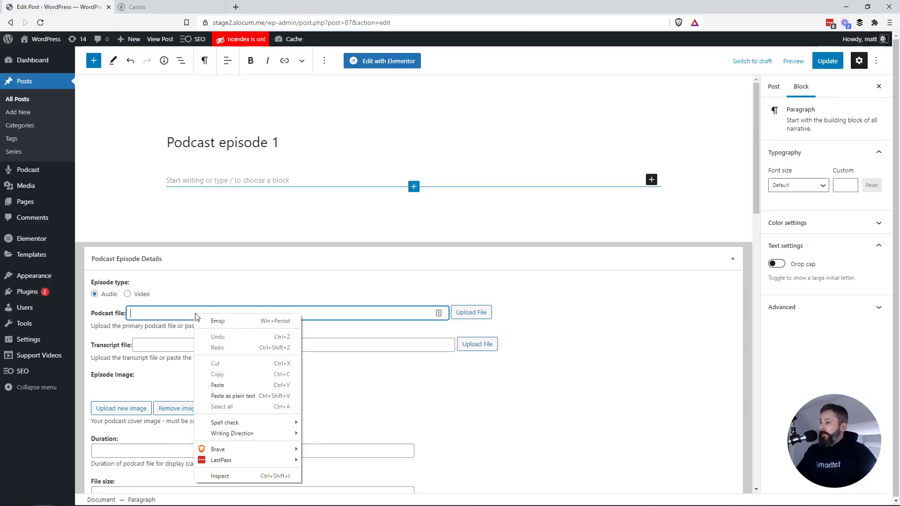
pyautogui.click(258, 384)
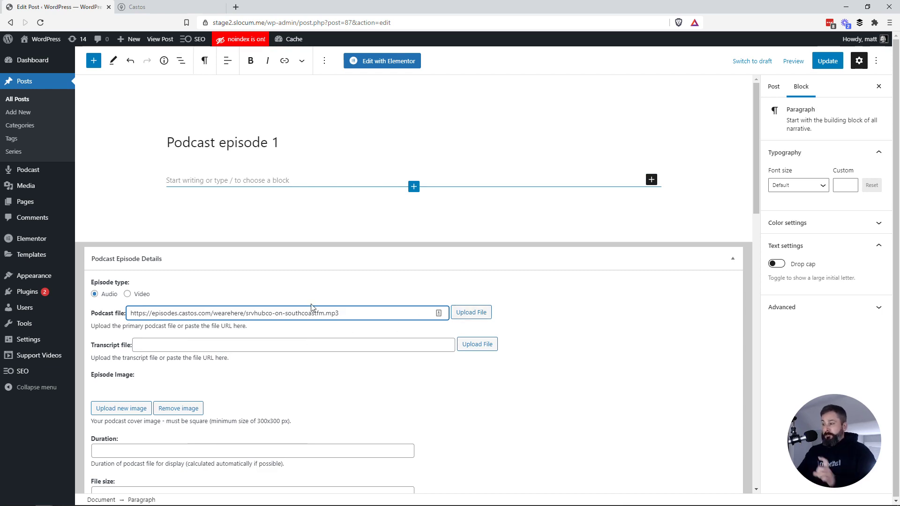
# - Update the "Podcast episode 1" post and preview it in a new browser tab
pyautogui.click(814, 66)
pyautogui.click(787, 61)
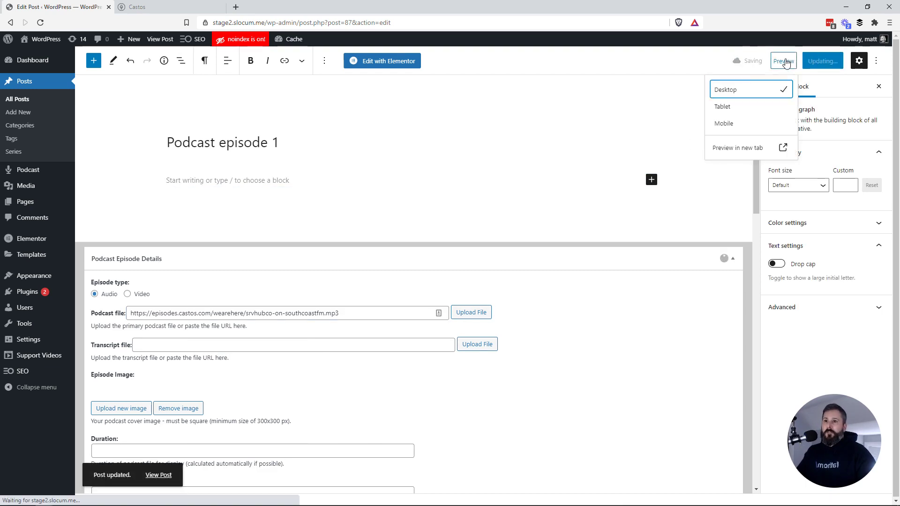
pyautogui.click(747, 149)
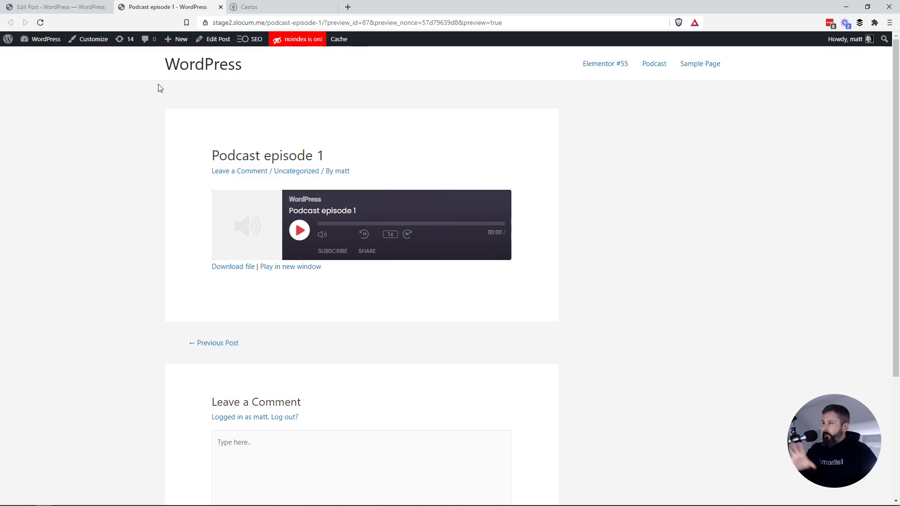
# - Return to the post editor, then collapse the Podcast Episode Details section and expand it again
pyautogui.click(71, 7)
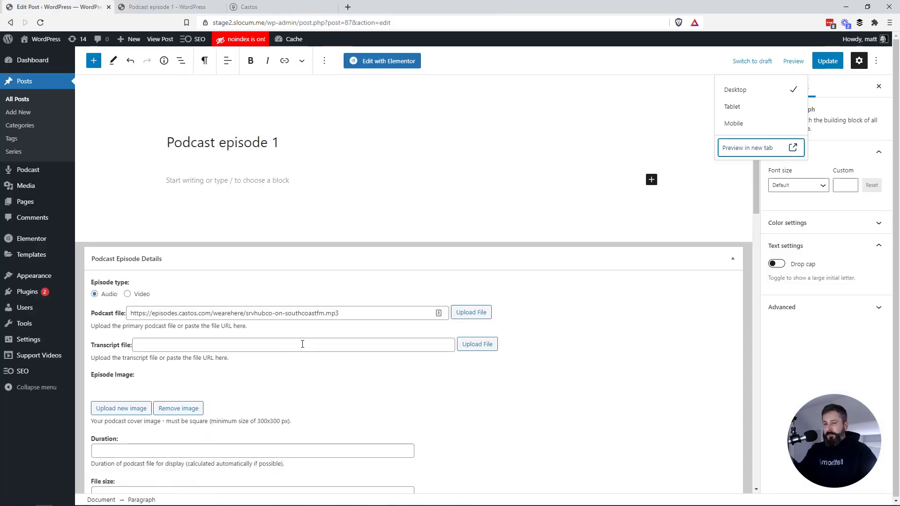
pyautogui.click(562, 268)
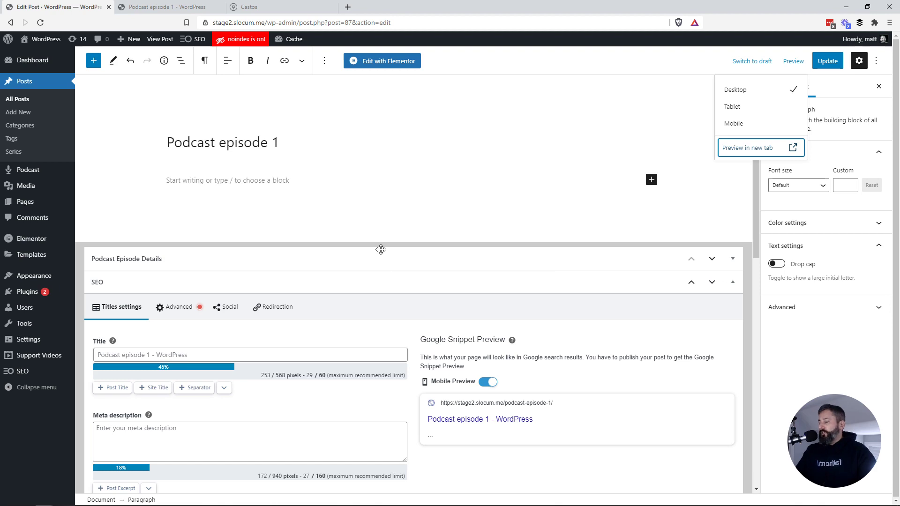
pyautogui.click(594, 261)
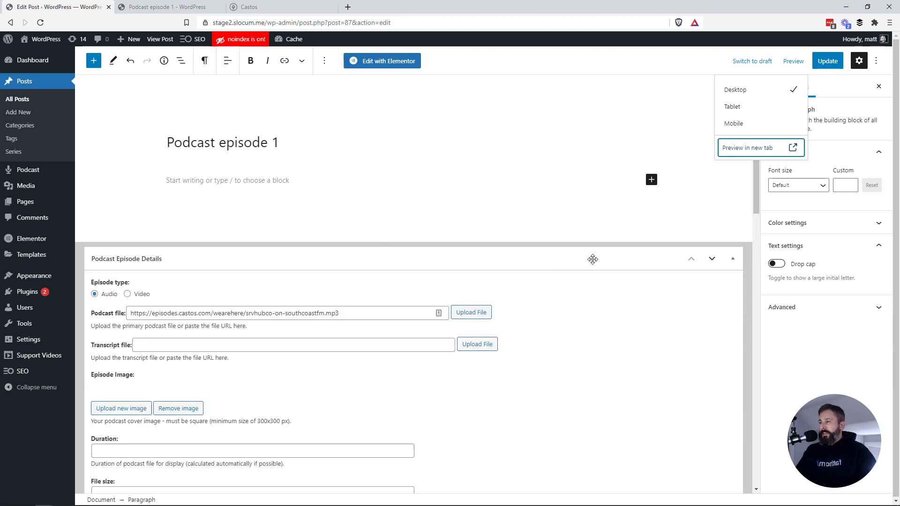